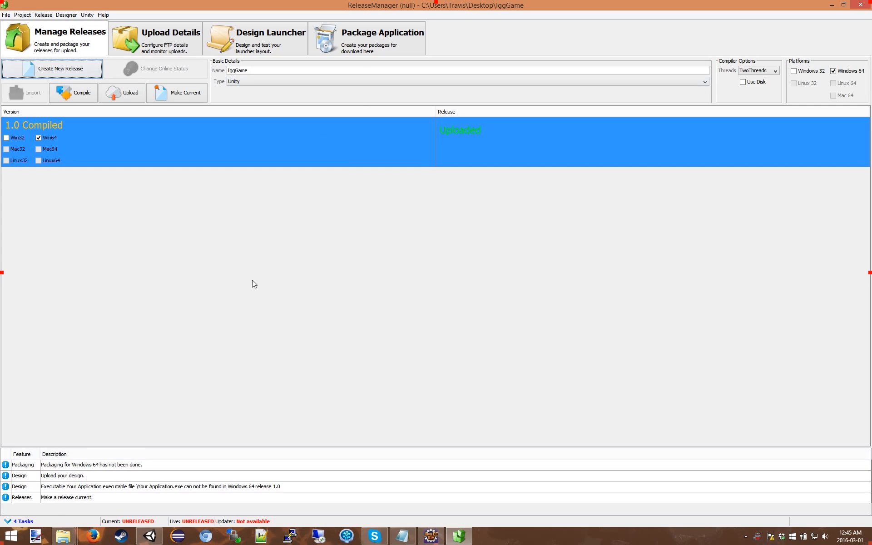
Fill in the application's packaging details: installation name Igg Game, installation directory IggGame and company Celestial Games.
{"action": "left_click", "coordinate": [365, 47]}
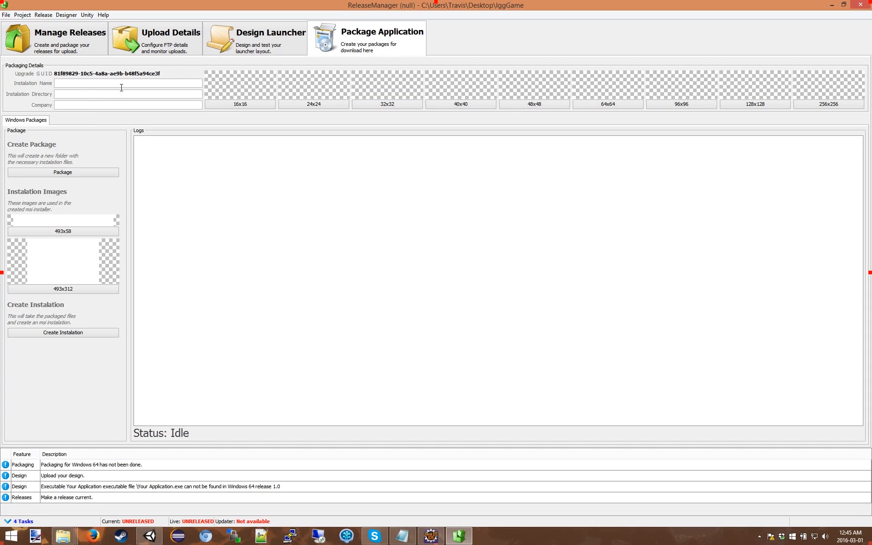
{"action": "type", "text": "Igg Game"}
{"action": "left_click_drag", "start_coordinate": [97, 84], "coordinate": [48, 90]}
{"action": "left_click", "coordinate": [87, 96]}
{"action": "type", "text": "IggGame"}
{"action": "type", "text": "Celestial Games"}
Switch to File Explorer and open the game's icon folder at Igg\unity\Assets\Sqiggle\Icons on the My Passport drive.
{"action": "left_click", "coordinate": [72, 538]}
{"action": "mouse_move", "coordinate": [172, 489]}
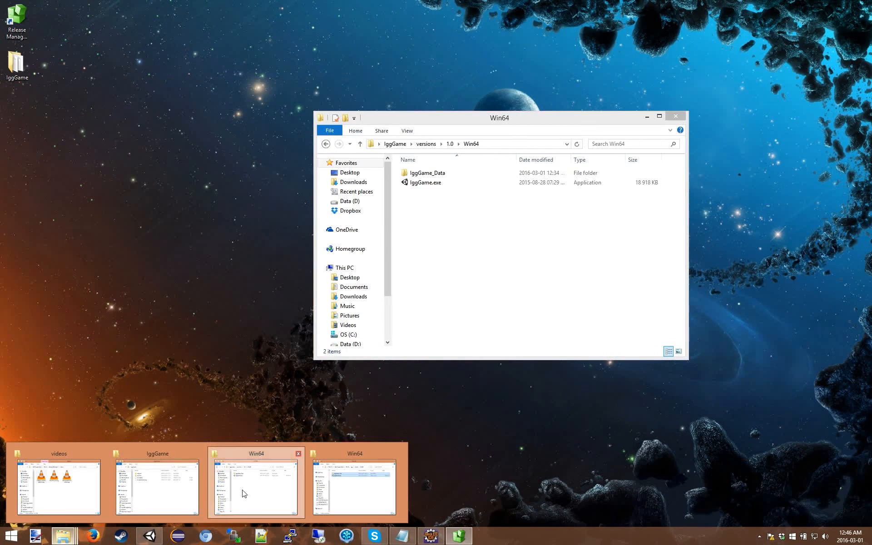
{"action": "left_click", "coordinate": [242, 492]}
{"action": "left_click", "coordinate": [66, 537]}
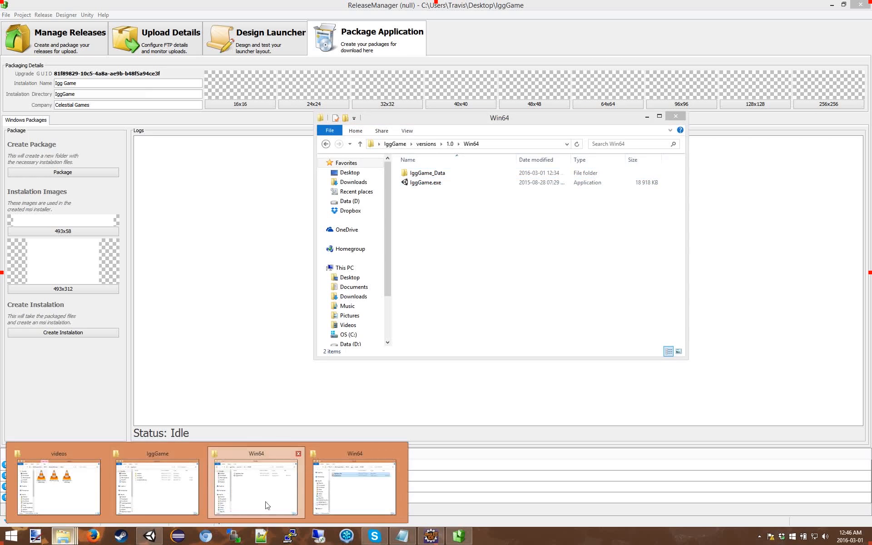
{"action": "left_click", "coordinate": [347, 495]}
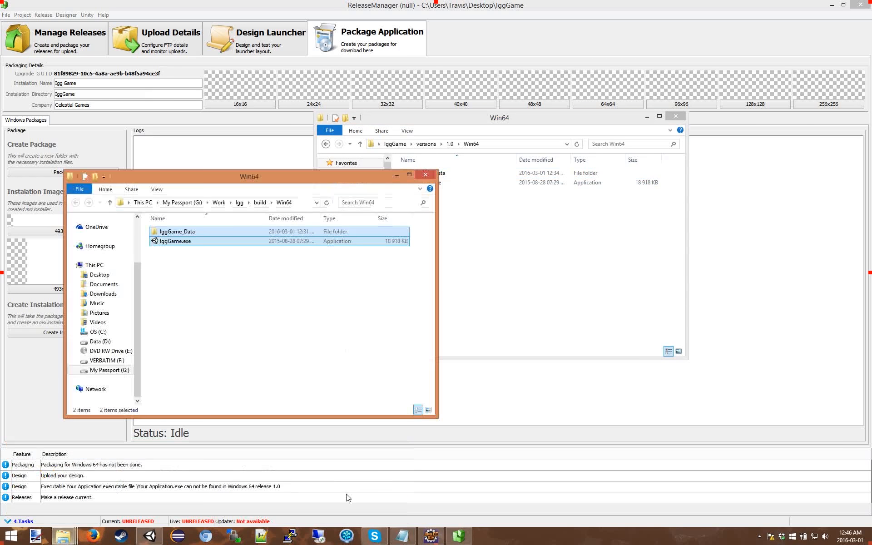
{"action": "left_click", "coordinate": [240, 202]}
{"action": "double_click", "coordinate": [172, 242]}
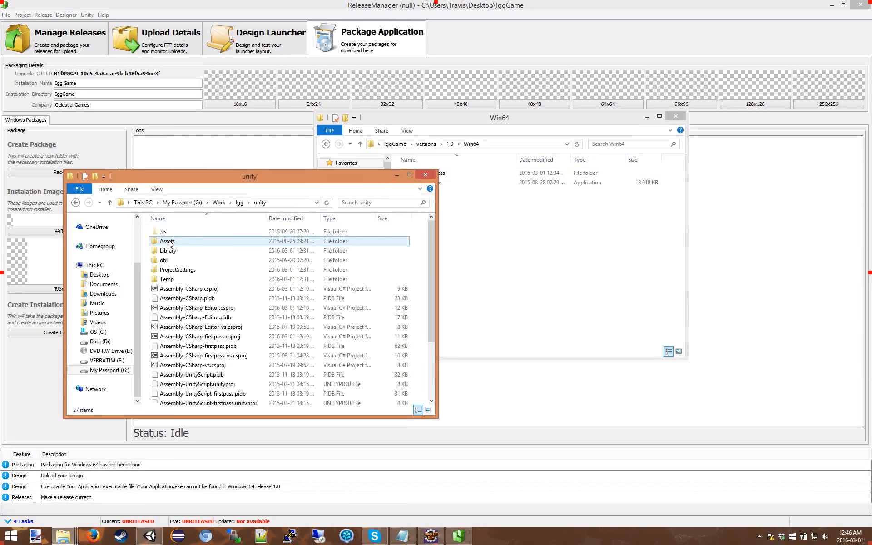
{"action": "double_click", "coordinate": [170, 242]}
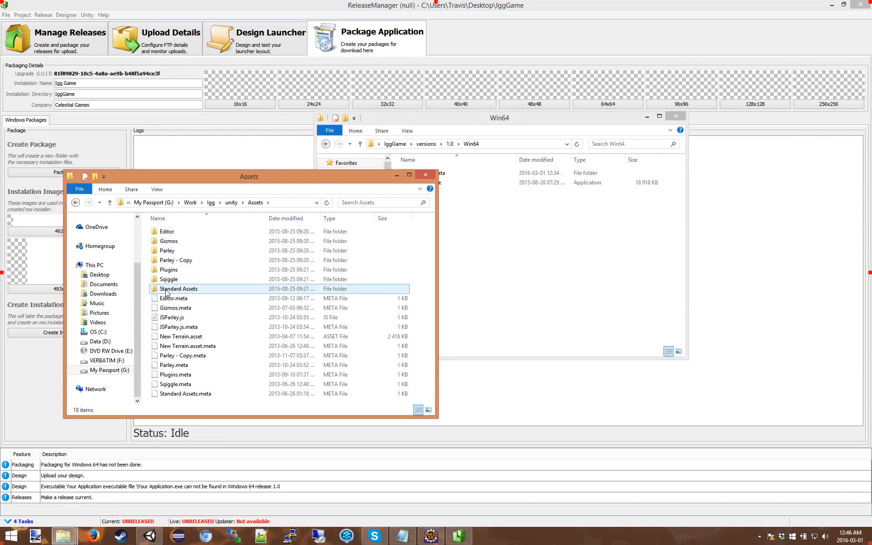
{"action": "double_click", "coordinate": [169, 279]}
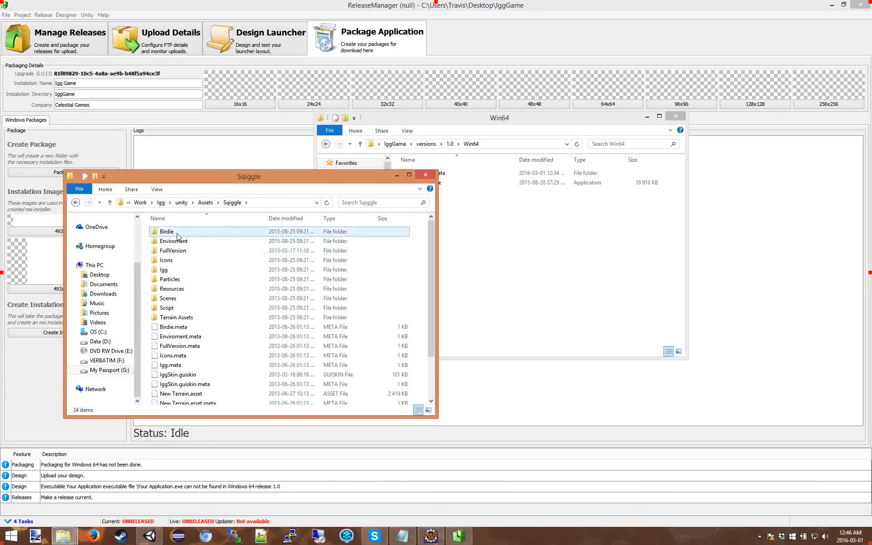
{"action": "double_click", "coordinate": [167, 261]}
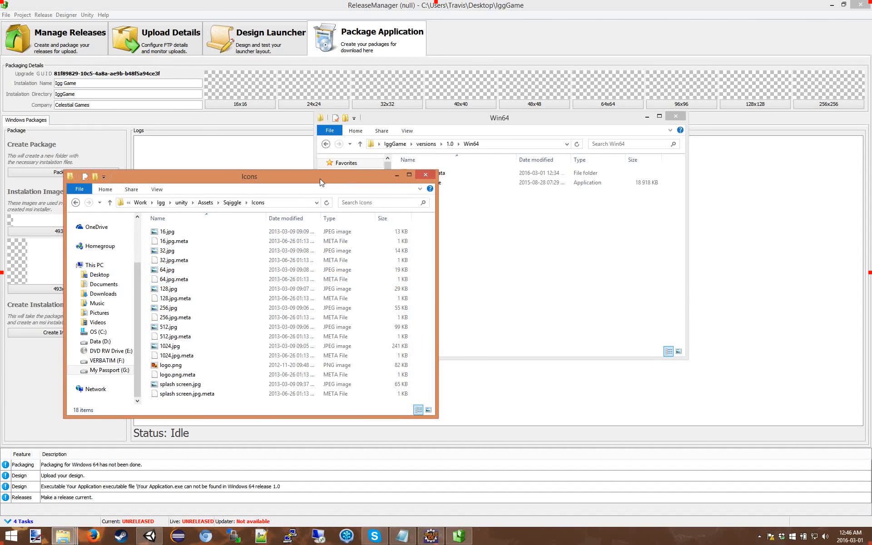
Assign 16.jpg, 32.jpg, 64.jpg, 128.jpg and 256.jpg to their matching package icon sizes and minimize the Explorer windows.
{"action": "left_click_drag", "start_coordinate": [321, 183], "coordinate": [496, 189]}
{"action": "left_click", "coordinate": [331, 240]}
{"action": "left_click_drag", "start_coordinate": [332, 240], "coordinate": [240, 86]}
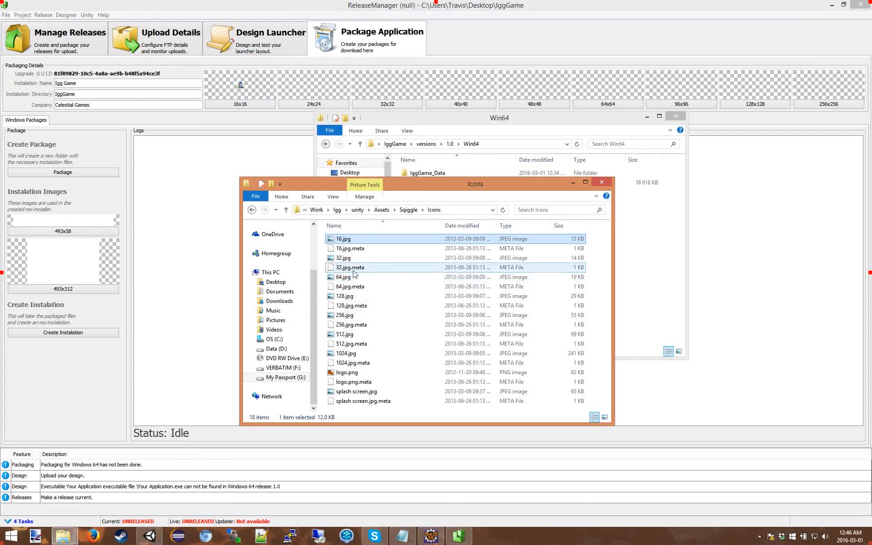
{"action": "left_click_drag", "start_coordinate": [342, 262], "coordinate": [387, 84]}
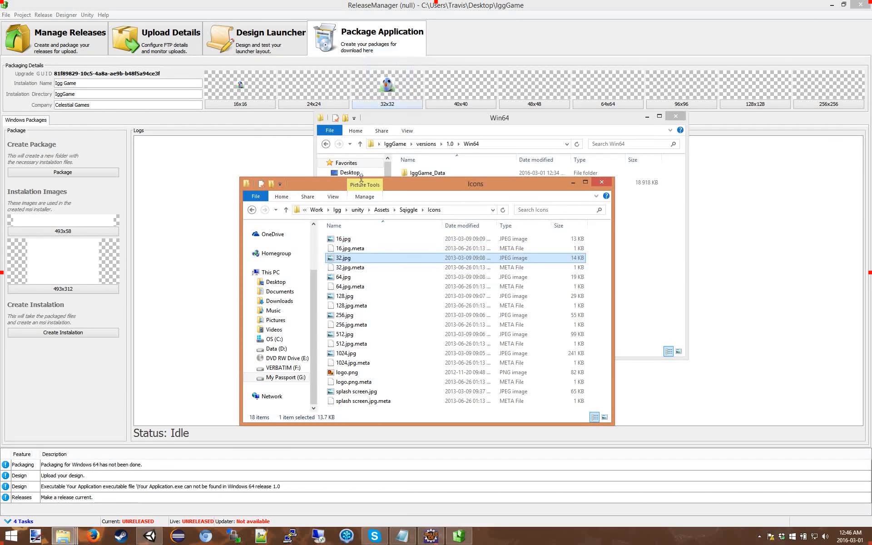
{"action": "left_click_drag", "start_coordinate": [342, 278], "coordinate": [611, 97]}
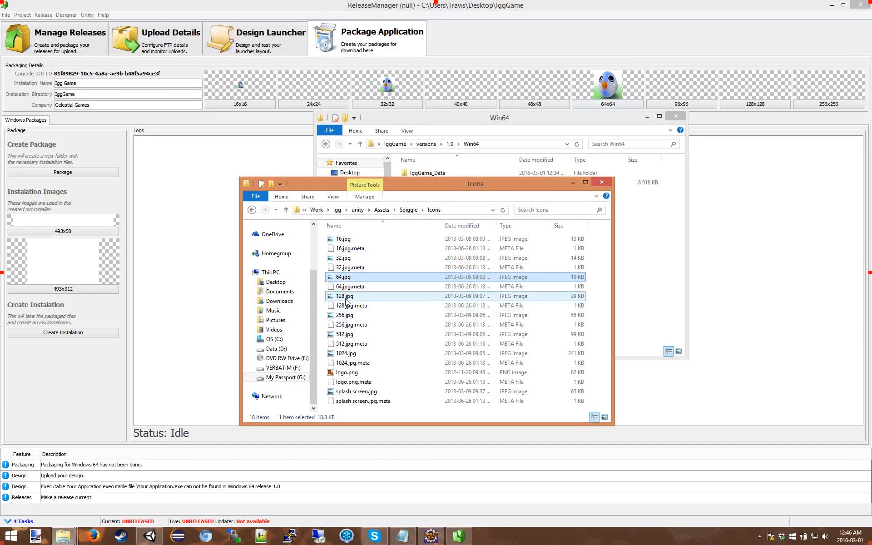
{"action": "left_click_drag", "start_coordinate": [345, 296], "coordinate": [755, 86]}
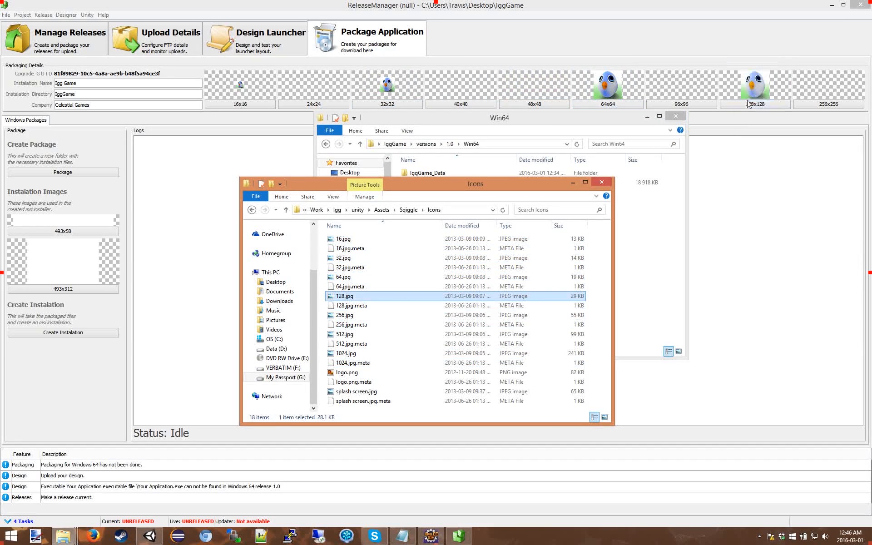
{"action": "left_click_drag", "start_coordinate": [351, 315], "coordinate": [828, 87]}
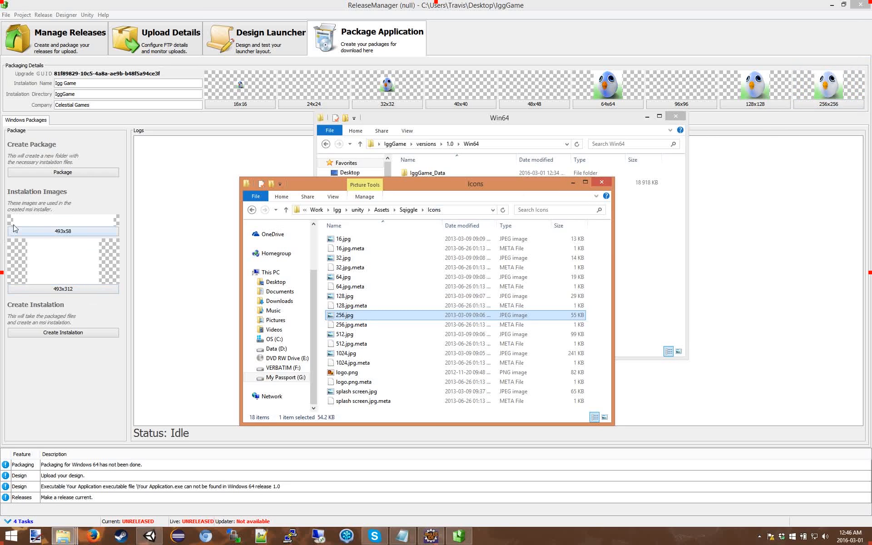
{"action": "left_click", "coordinate": [573, 183]}
{"action": "left_click", "coordinate": [647, 117]}
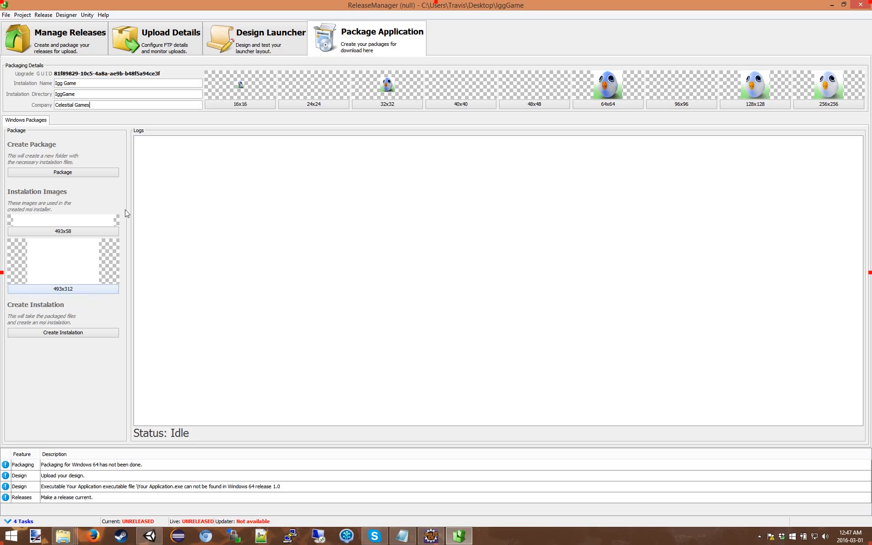
Create the Windows MSI installation for Igg Game.
{"action": "left_click", "coordinate": [103, 15]}
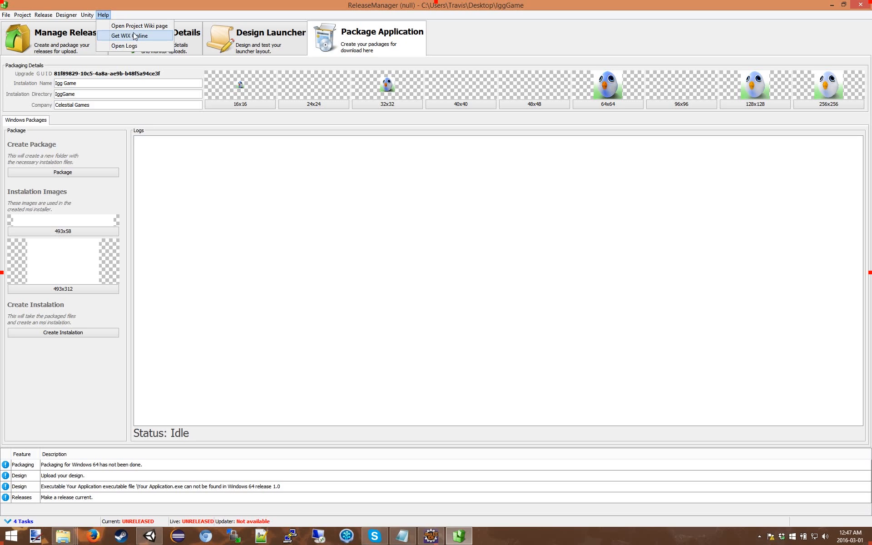
{"action": "left_click", "coordinate": [58, 365]}
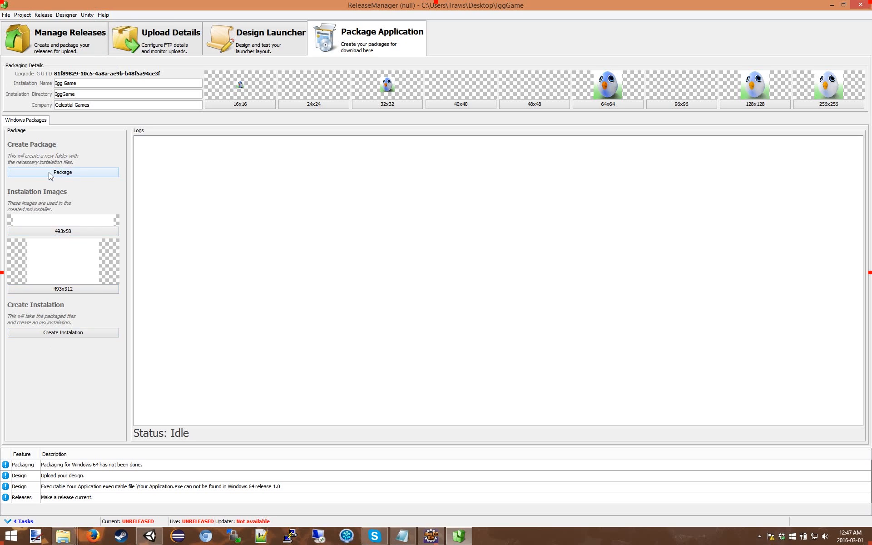
{"action": "left_click", "coordinate": [68, 336]}
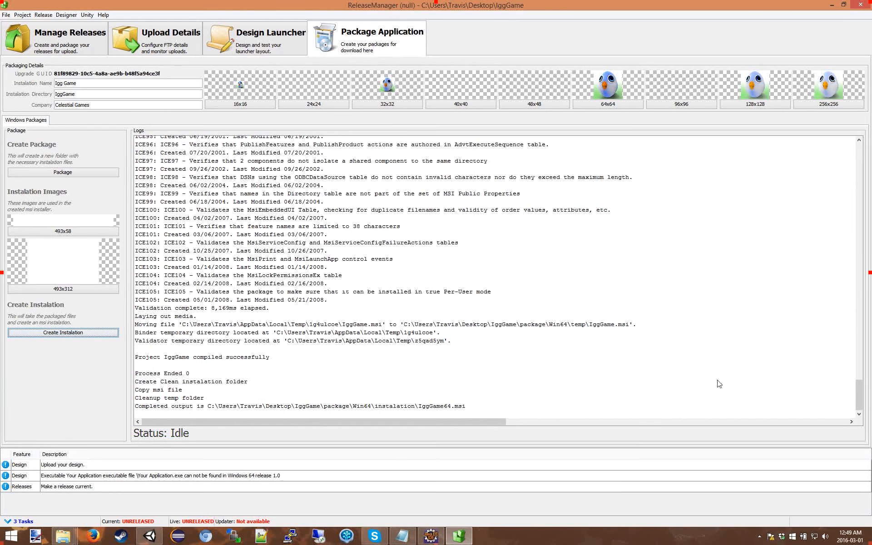
Copy the instalation folder path from the completed output line in the log and open that folder in File Explorer.
{"action": "left_click_drag", "start_coordinate": [857, 398], "coordinate": [858, 159]}
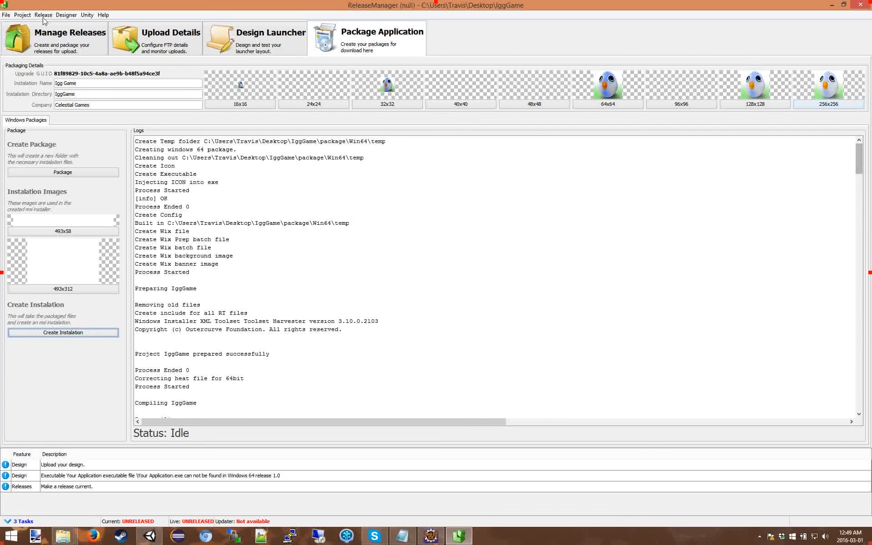
{"action": "left_click_drag", "start_coordinate": [858, 159], "coordinate": [860, 400]}
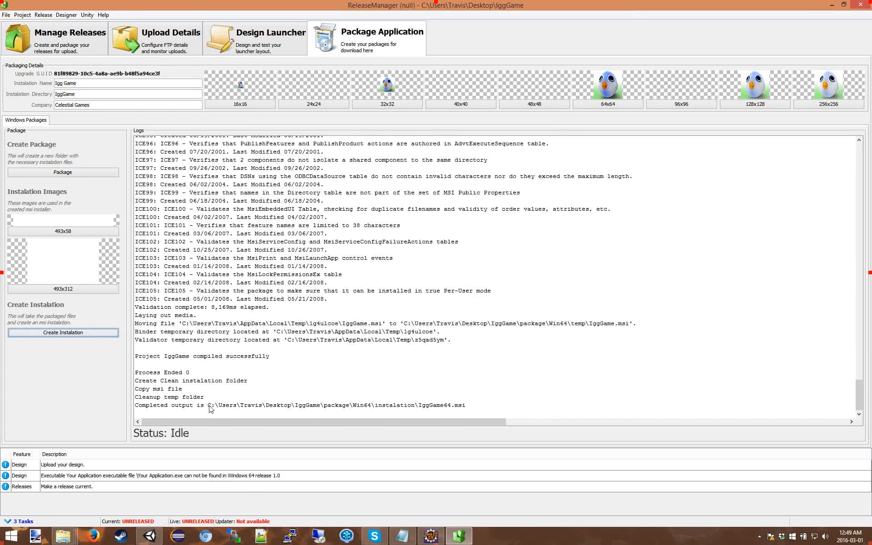
{"action": "left_click_drag", "start_coordinate": [209, 406], "coordinate": [448, 411]}
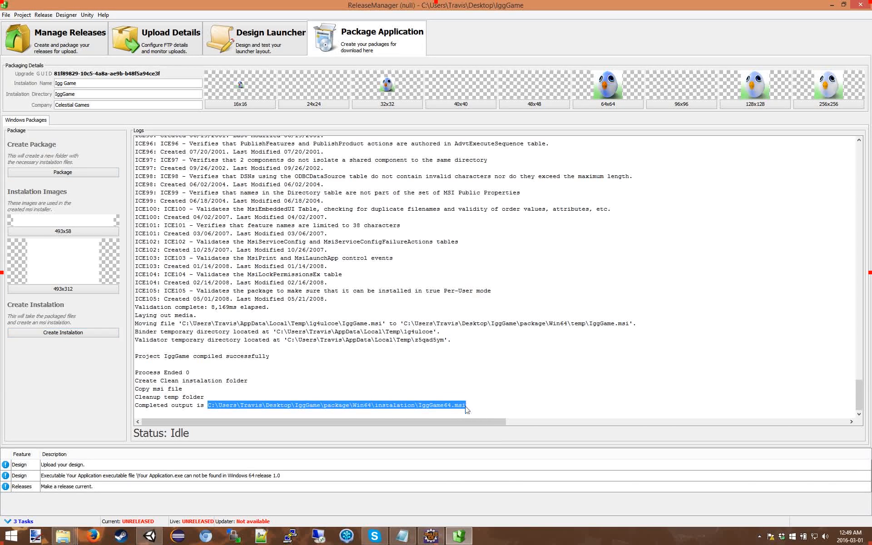
{"action": "left_click", "coordinate": [417, 412]}
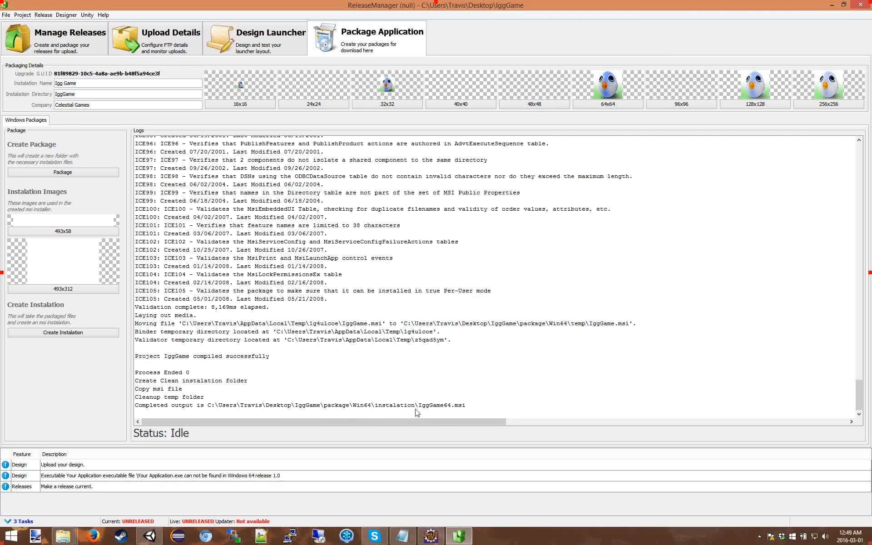
{"action": "left_click_drag", "start_coordinate": [208, 405], "coordinate": [418, 409]}
{"action": "key", "text": "ctrl+c"}
{"action": "key", "text": "super+r"}
{"action": "key", "text": "ctrl+v"}
{"action": "key", "text": "Return"}
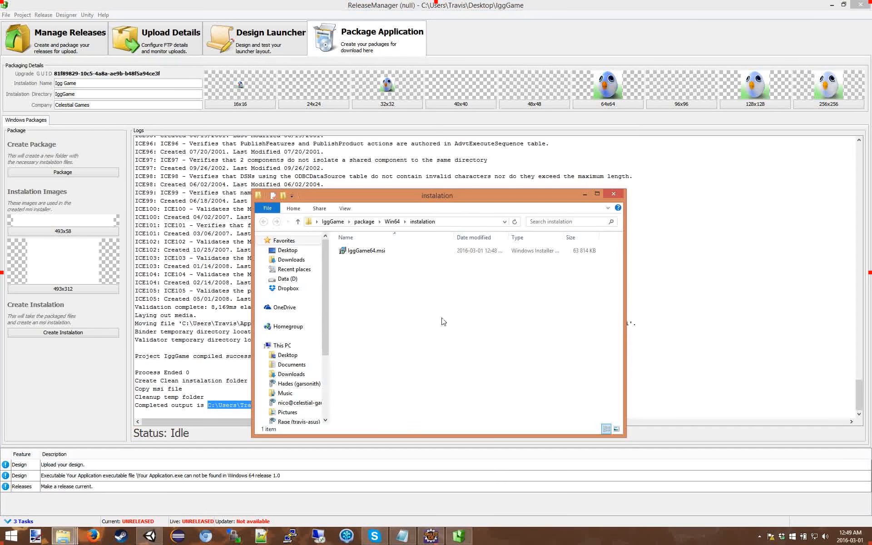
Run IggGame64.msi and install Igg Game to the default folder C:\Program Files\IggGame\, completing the setup wizard.
{"action": "left_click", "coordinate": [374, 251]}
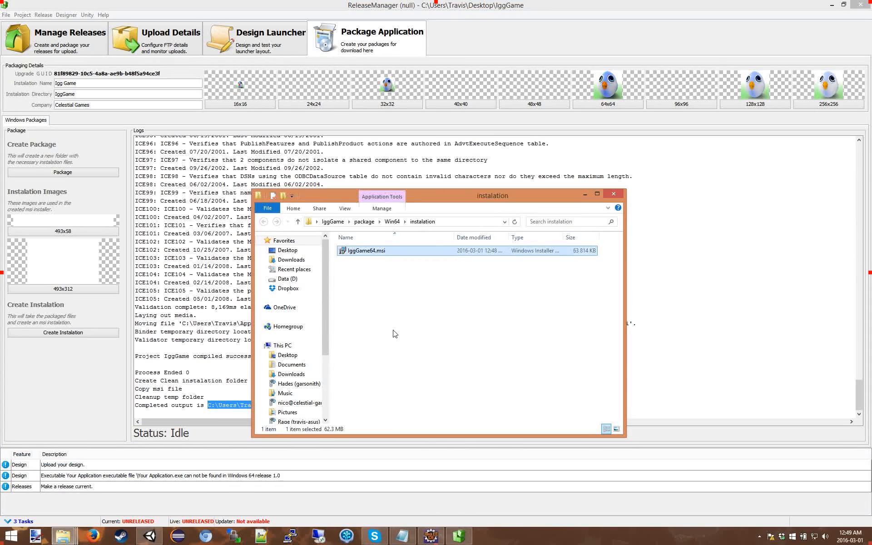
{"action": "double_click", "coordinate": [373, 251]}
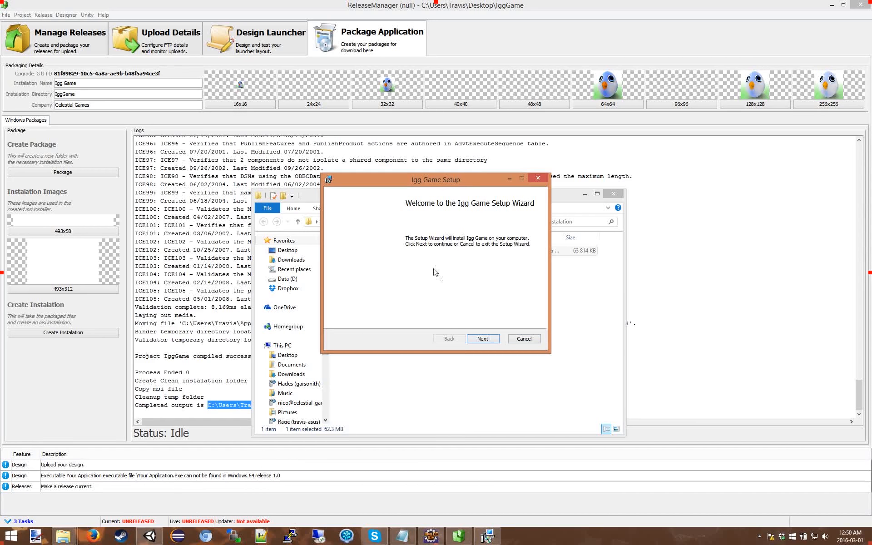
{"action": "left_click", "coordinate": [482, 339]}
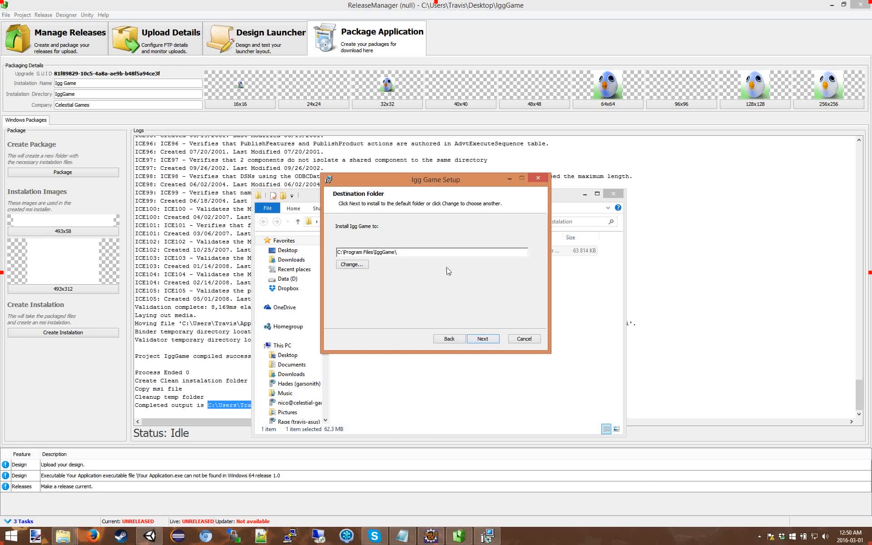
{"action": "left_click", "coordinate": [483, 339]}
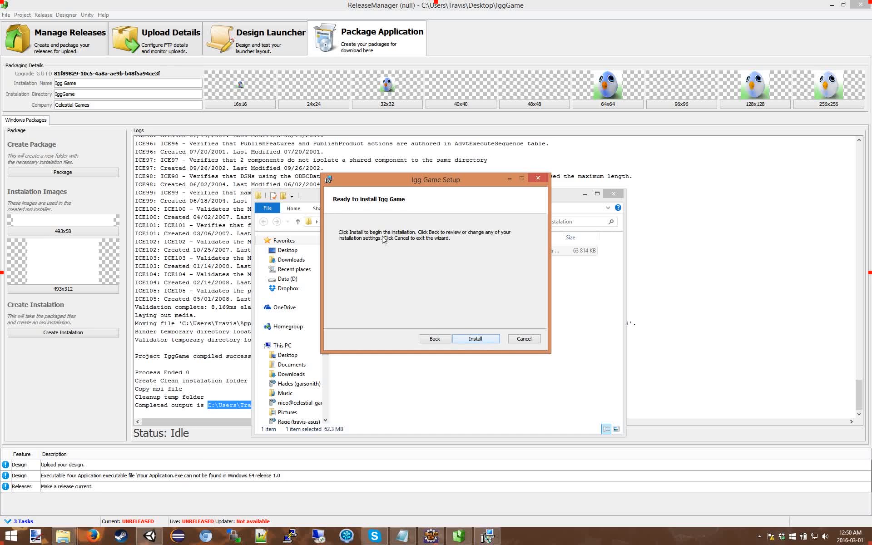
{"action": "left_click", "coordinate": [473, 339]}
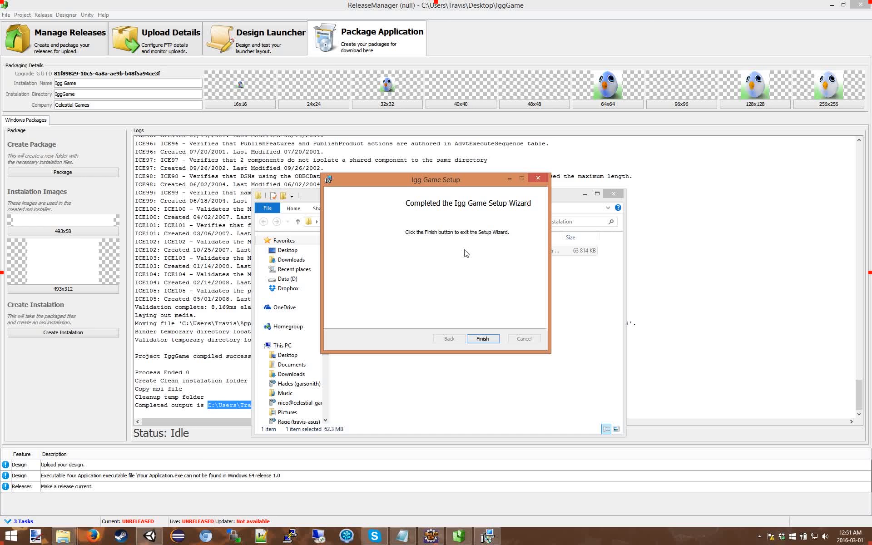
{"action": "left_click", "coordinate": [485, 336]}
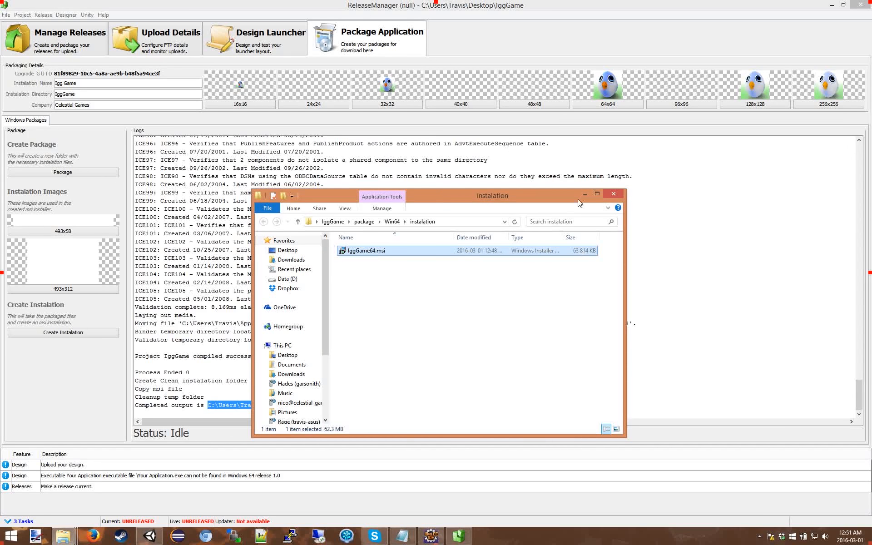
Show the desktop and select the Igg Game shortcut created by the installer.
{"action": "key", "text": "super+d"}
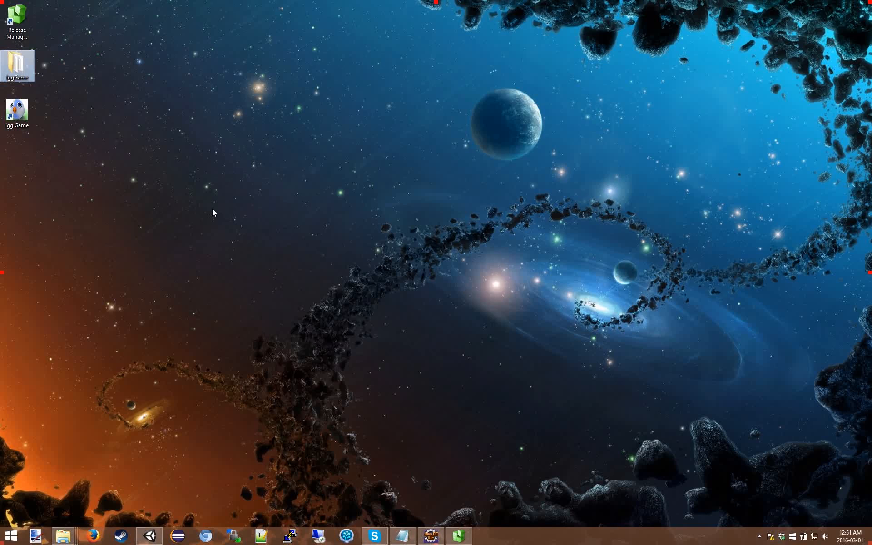
{"action": "left_click", "coordinate": [212, 209]}
{"action": "left_click", "coordinate": [21, 119]}
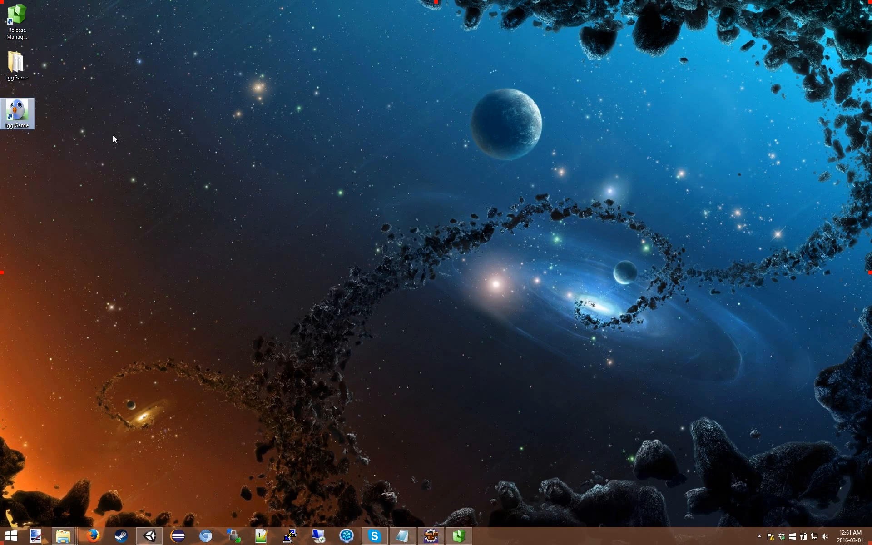
Switch back to ReleaseManager, check the 1.0 release against the remaining tasks, and open the launcher design.
{"action": "left_click", "coordinate": [459, 536]}
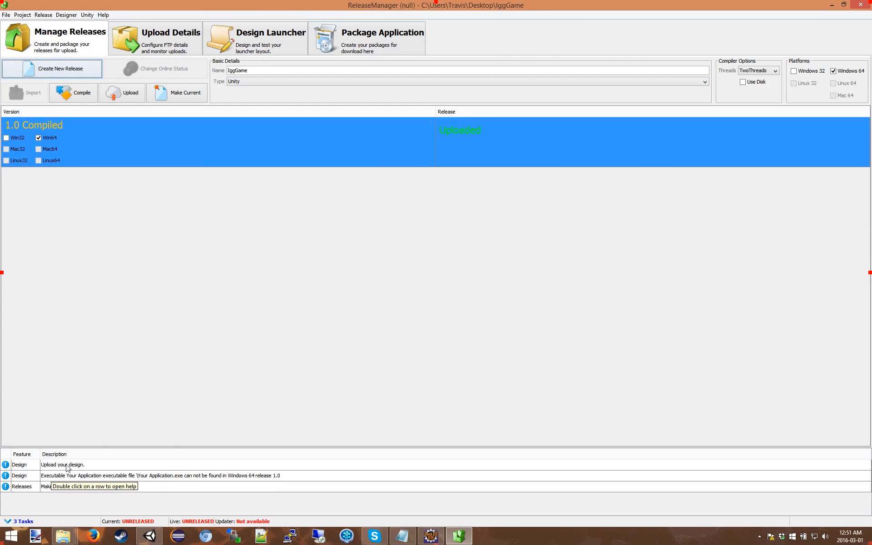
{"action": "left_click", "coordinate": [255, 39]}
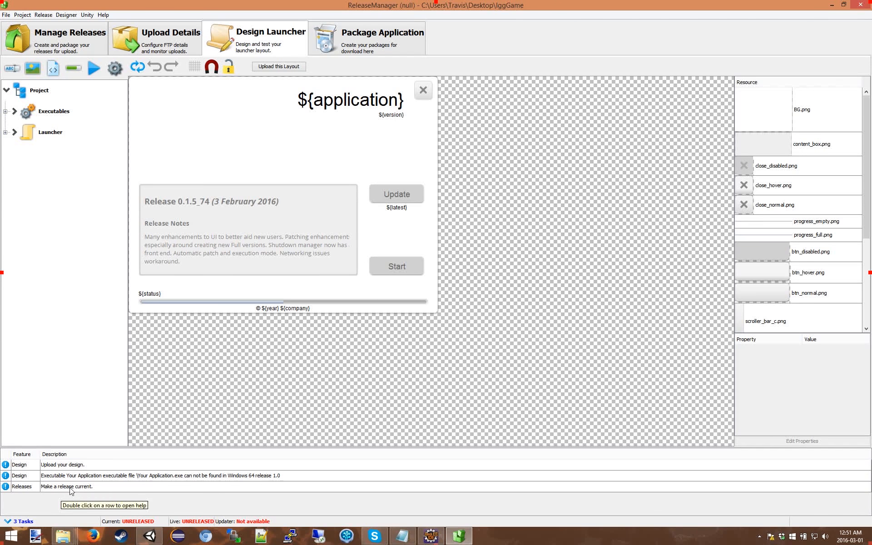
{"action": "left_click", "coordinate": [73, 43]}
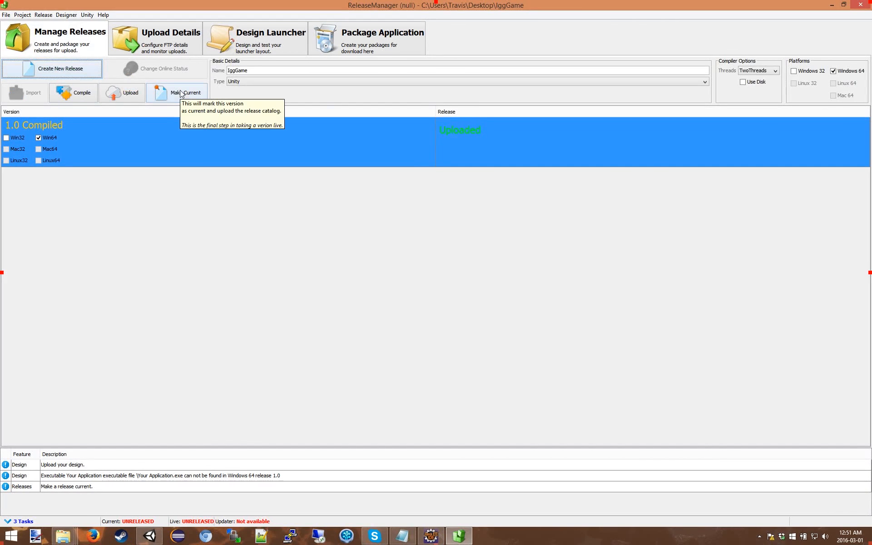
{"action": "left_click", "coordinate": [269, 37]}
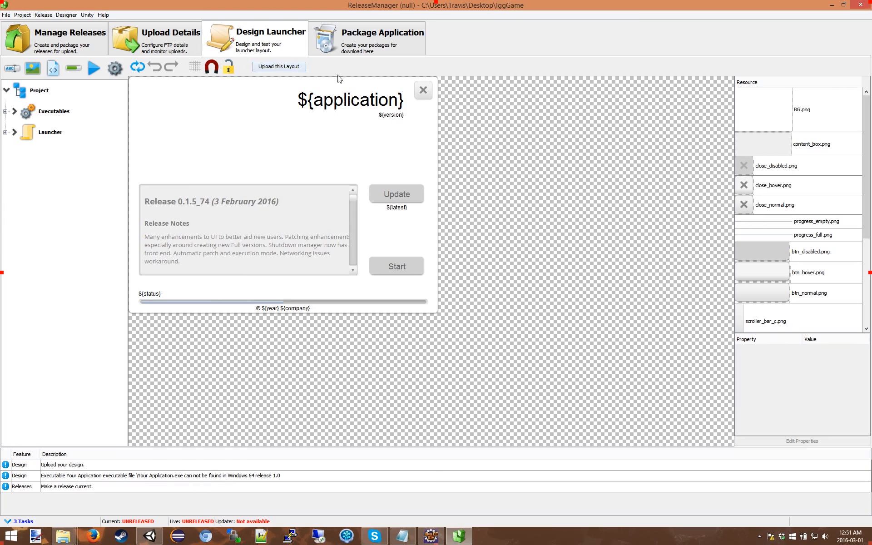